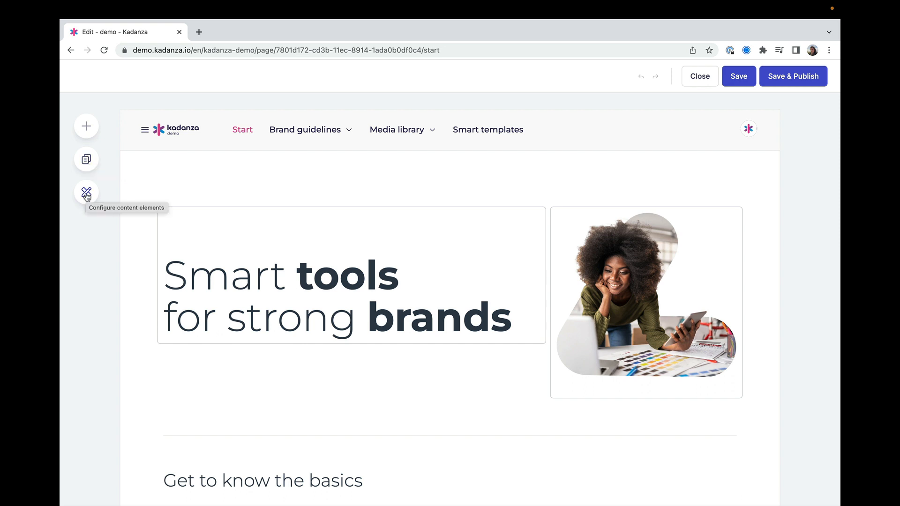
Add a new folder to the site's page list
{"action": "left_click", "coordinate": [86, 160]}
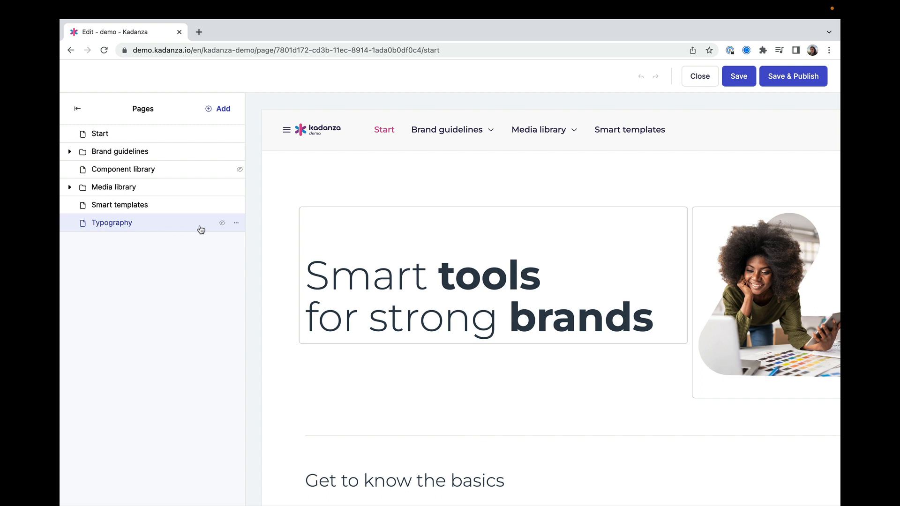
{"action": "left_click", "coordinate": [223, 224]}
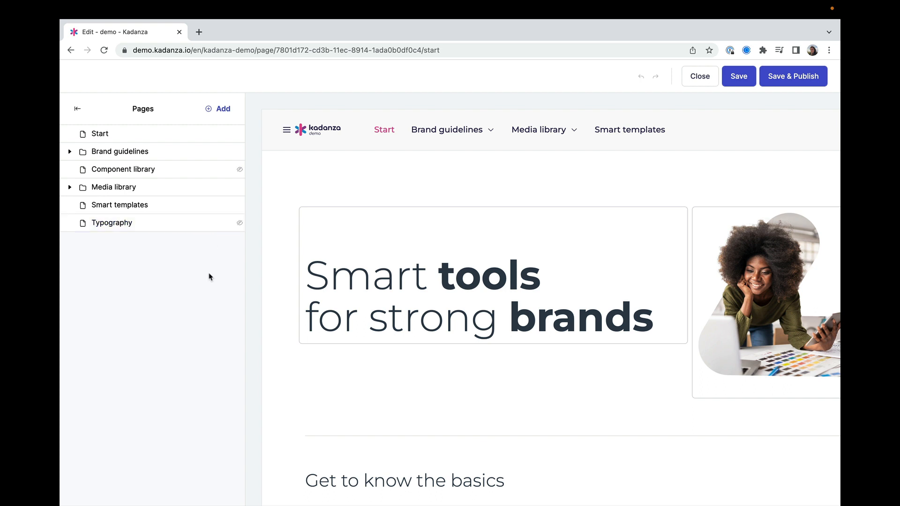
{"action": "left_click", "coordinate": [221, 109]}
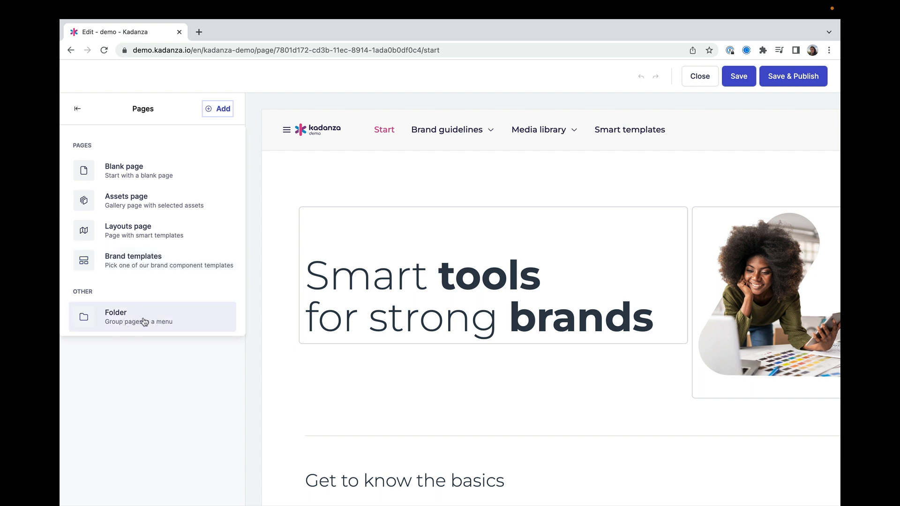
{"action": "left_click", "coordinate": [172, 321]}
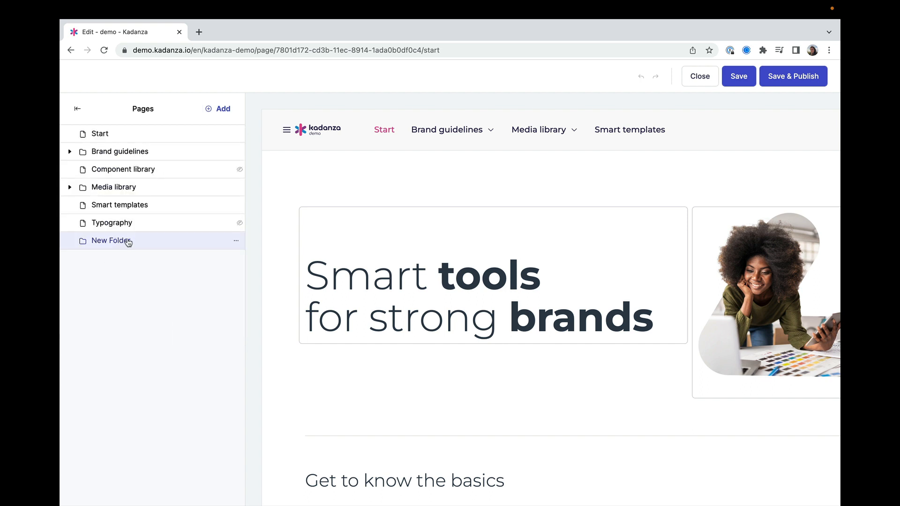
Set both the title and the navigation name of the new folder to Video in its folder settings
{"action": "left_click", "coordinate": [237, 242]}
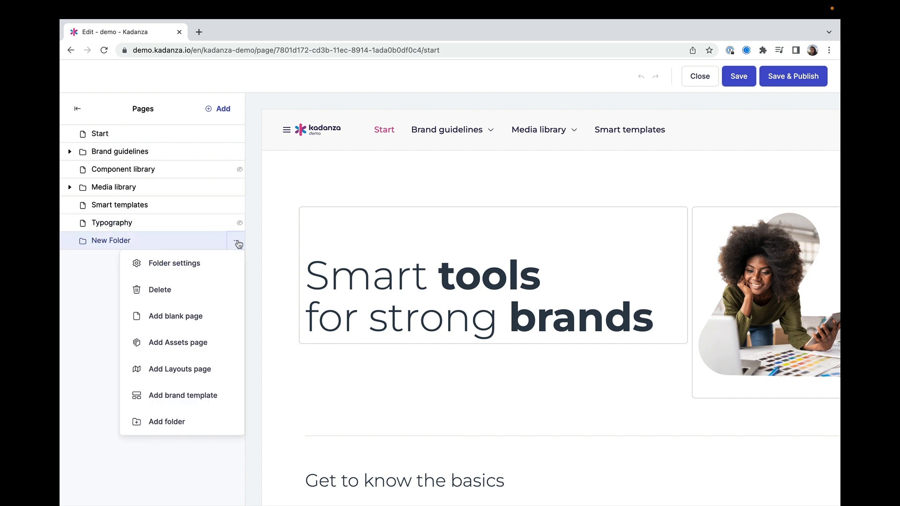
{"action": "left_click", "coordinate": [192, 267]}
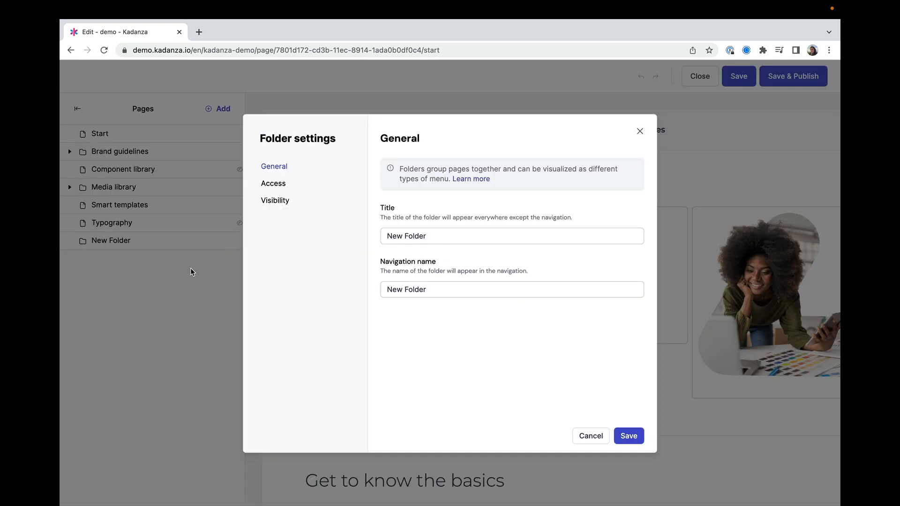
{"action": "left_click_drag", "start_coordinate": [433, 233], "coordinate": [371, 237]}
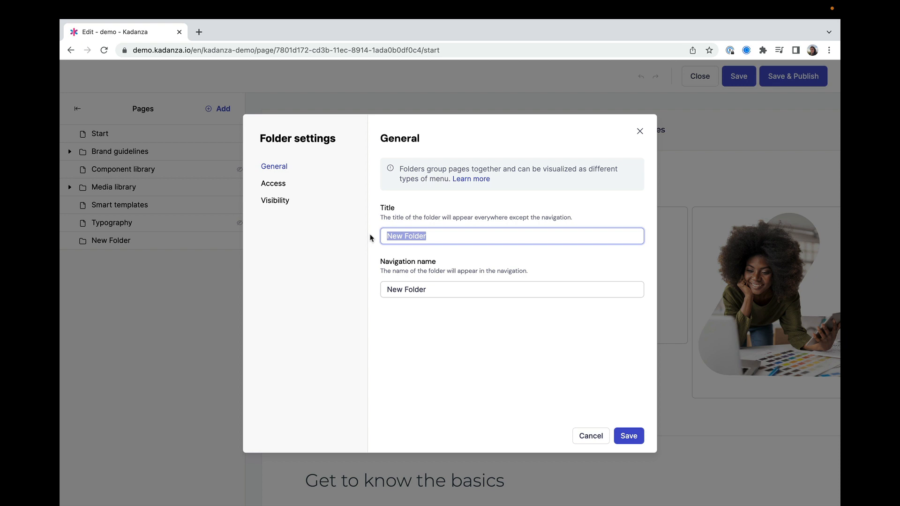
{"action": "type", "text": "Video"}
{"action": "left_click", "coordinate": [464, 291]}
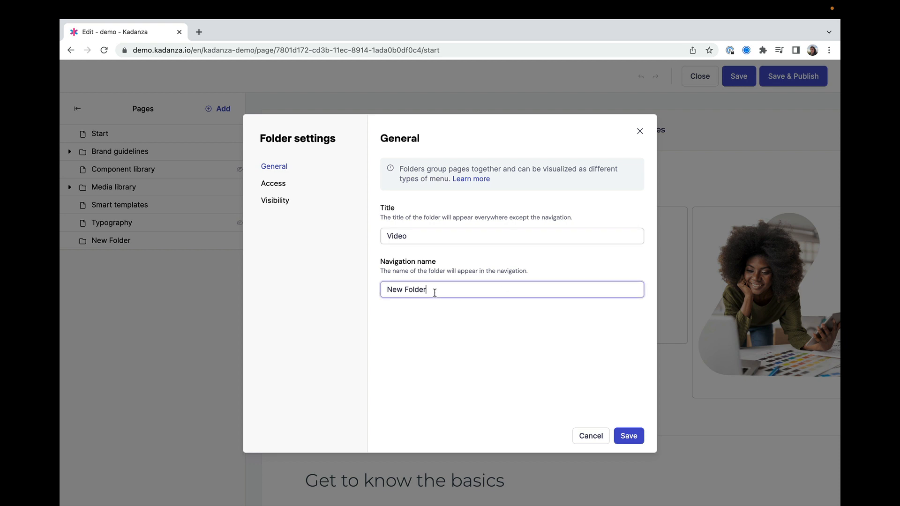
{"action": "left_click_drag", "start_coordinate": [434, 293], "coordinate": [377, 293]}
{"action": "type", "text": "Video"}
Review the folder's access rights and the space settings they are inherited from, then return to the folder settings
{"action": "left_click", "coordinate": [277, 185]}
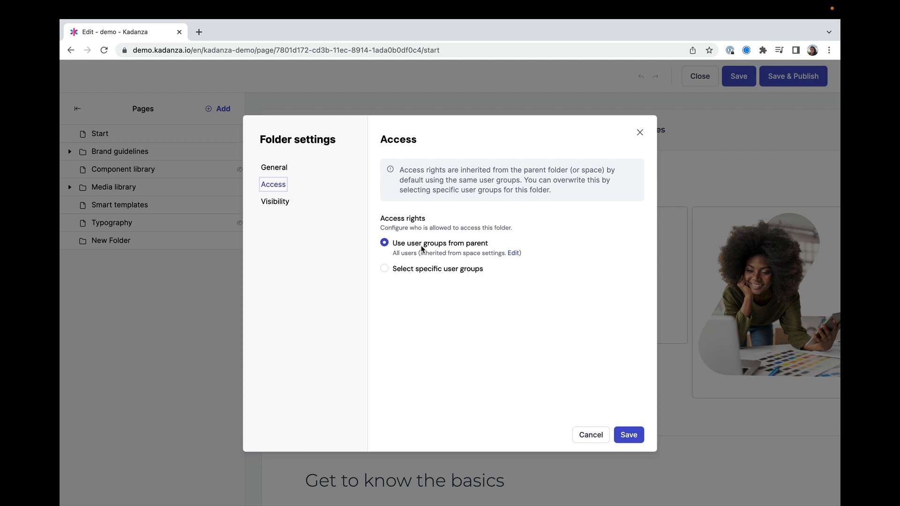
{"action": "left_click", "coordinate": [513, 256]}
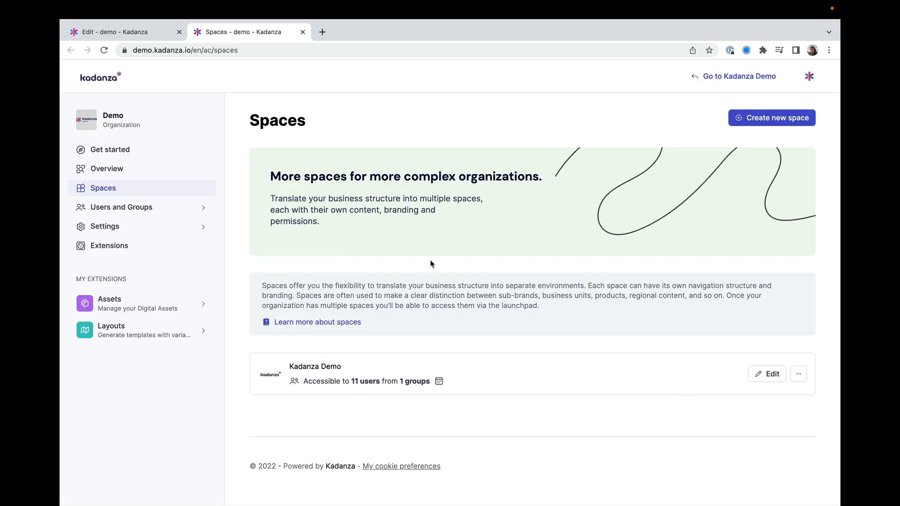
{"action": "left_click", "coordinate": [303, 32]}
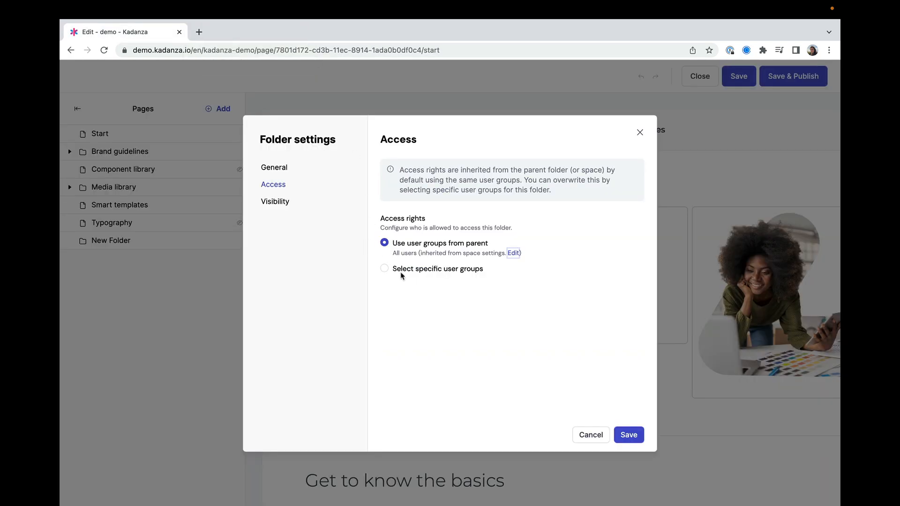
Restrict the folder's access rights to the specific user group Video
{"action": "left_click", "coordinate": [385, 269]}
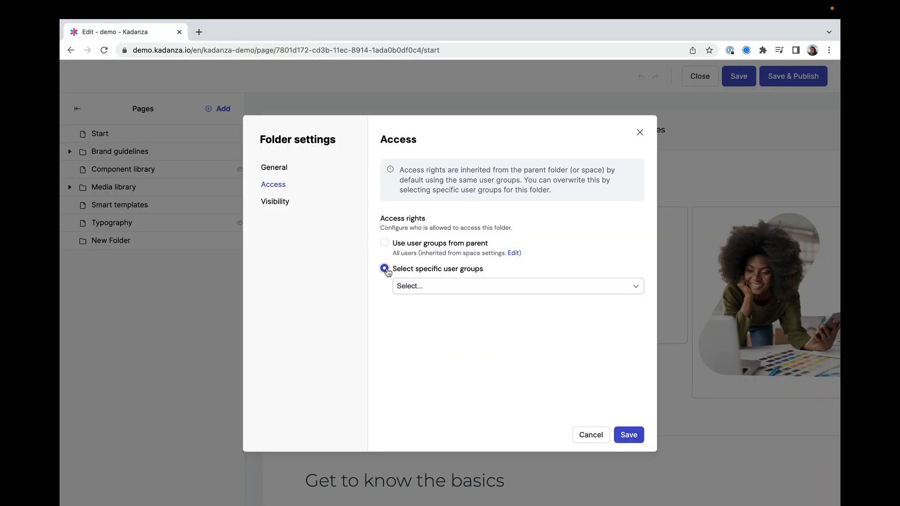
{"action": "left_click", "coordinate": [431, 287]}
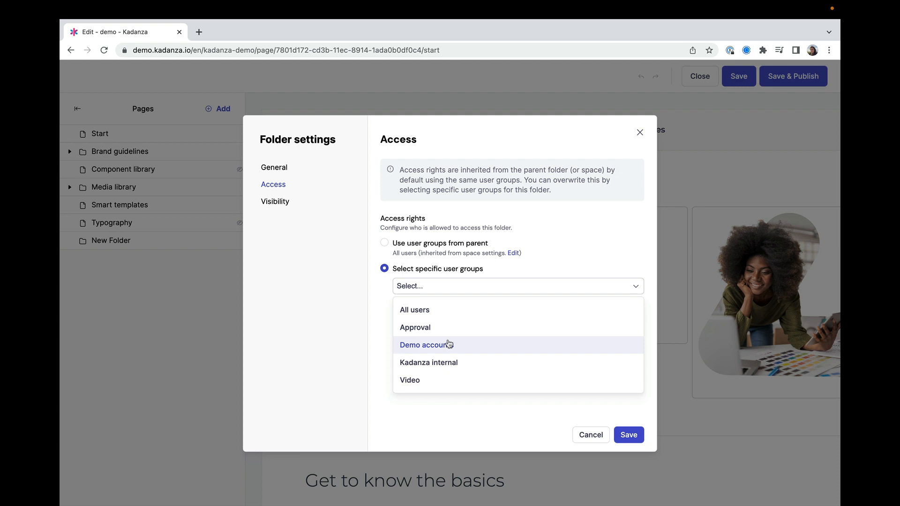
{"action": "left_click", "coordinate": [432, 384]}
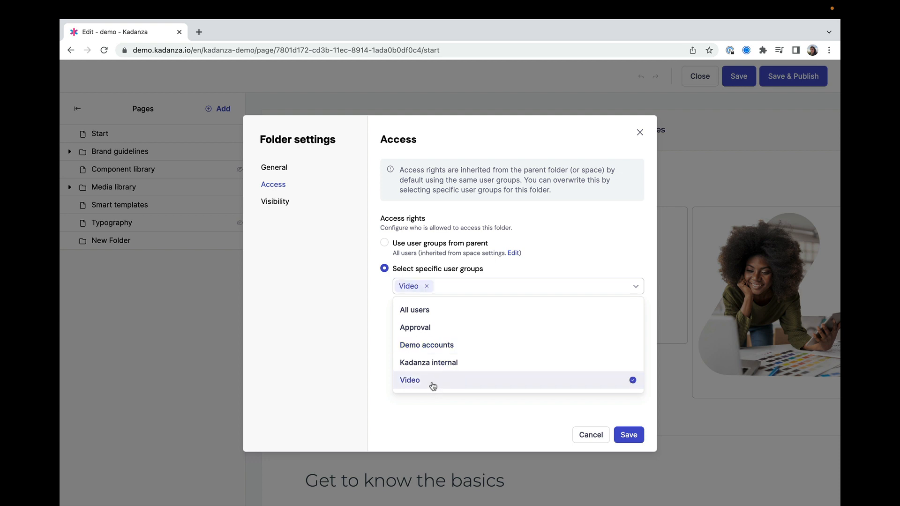
{"action": "left_click", "coordinate": [459, 425]}
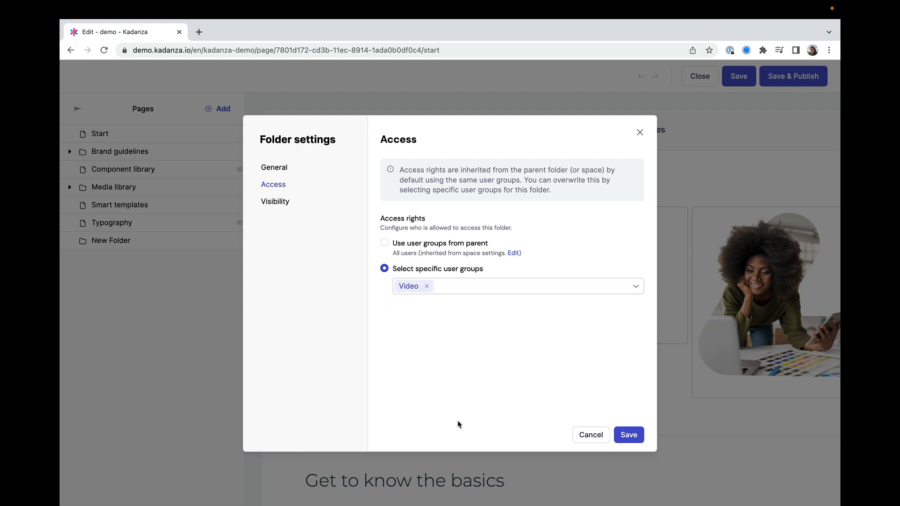
Check the folder's visibility option, leave the folder enabled, and save the folder settings
{"action": "left_click", "coordinate": [284, 203]}
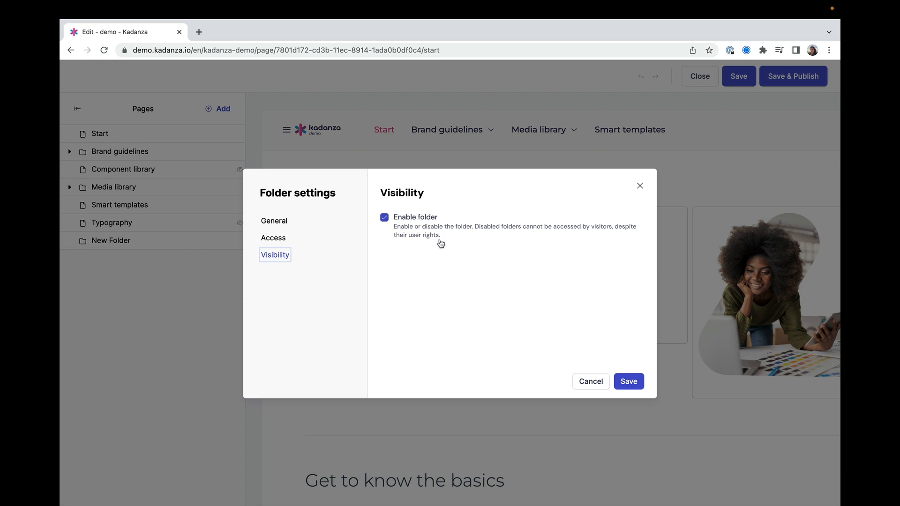
{"action": "left_click", "coordinate": [384, 219]}
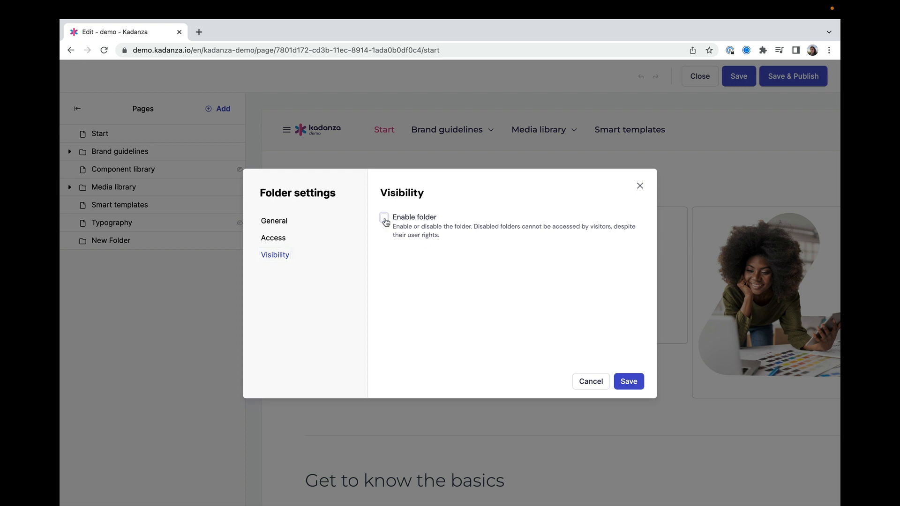
{"action": "left_click", "coordinate": [384, 218]}
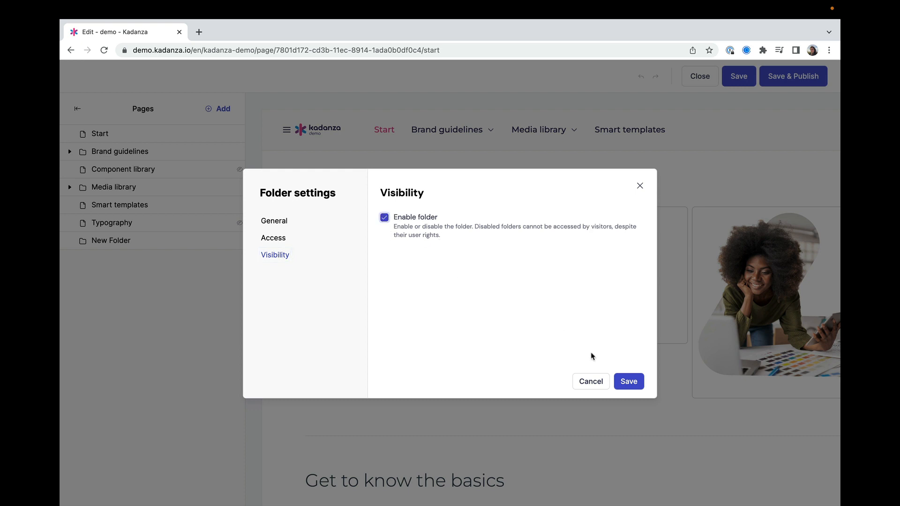
{"action": "left_click", "coordinate": [627, 381]}
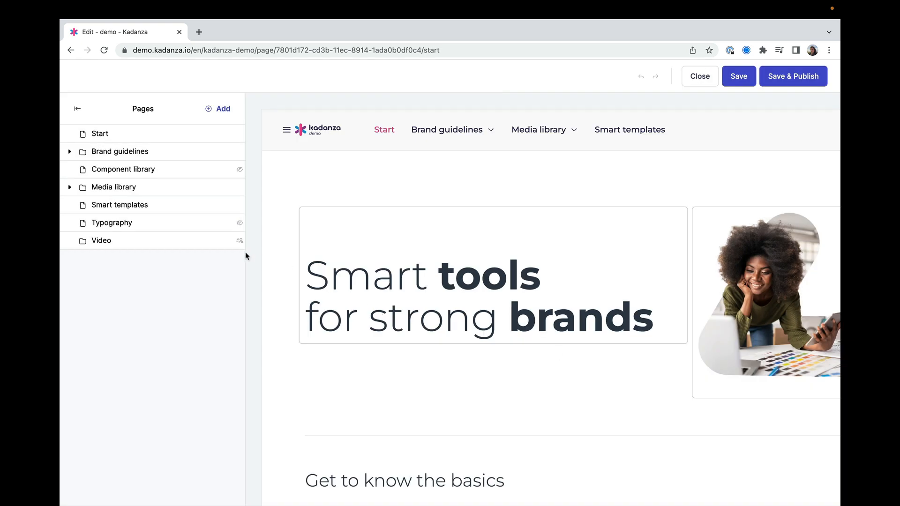
Add an Assets page inside the Video folder
{"action": "mouse_move", "coordinate": [215, 249]}
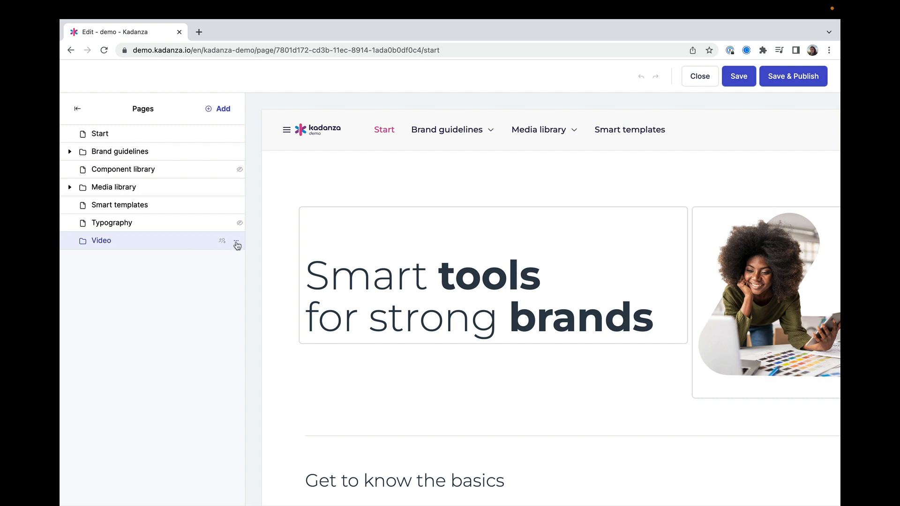
{"action": "left_click", "coordinate": [237, 243]}
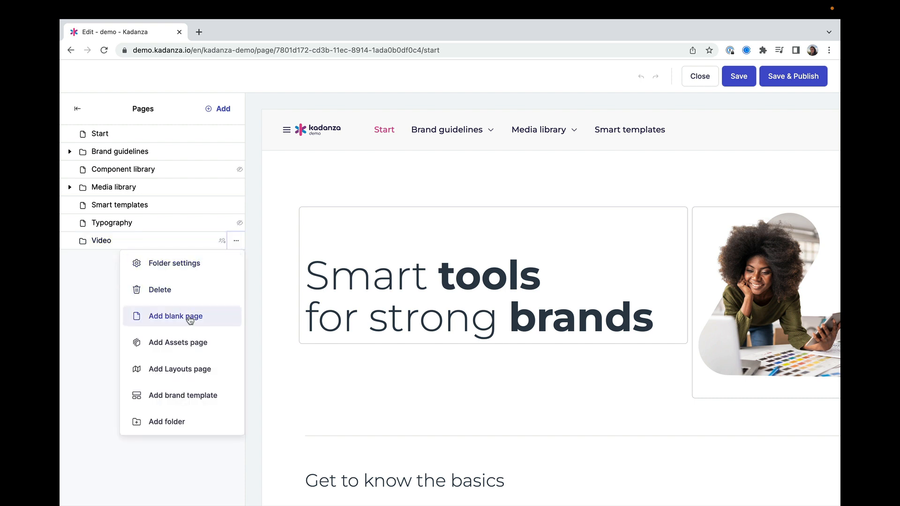
{"action": "left_click", "coordinate": [169, 346]}
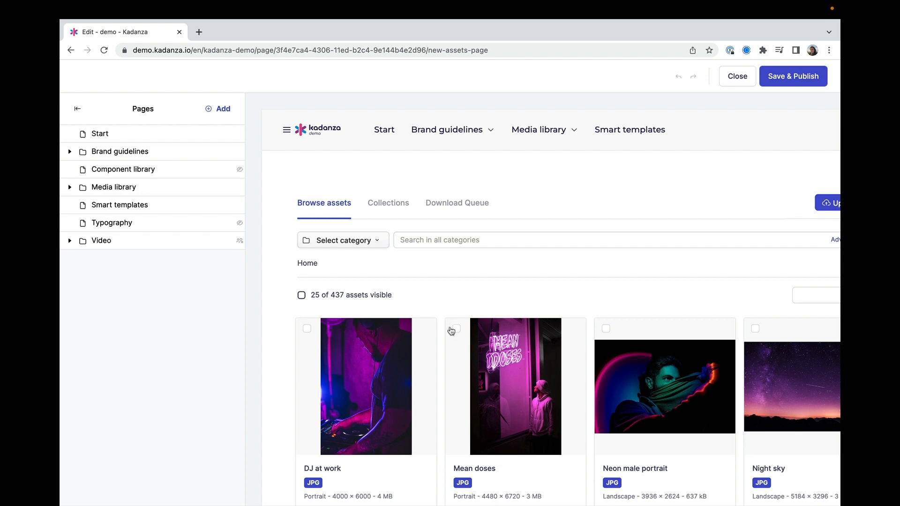
Set the new assets page's title to Video and its navigation name to Video Assets, and save the page settings
{"action": "left_click", "coordinate": [70, 241]}
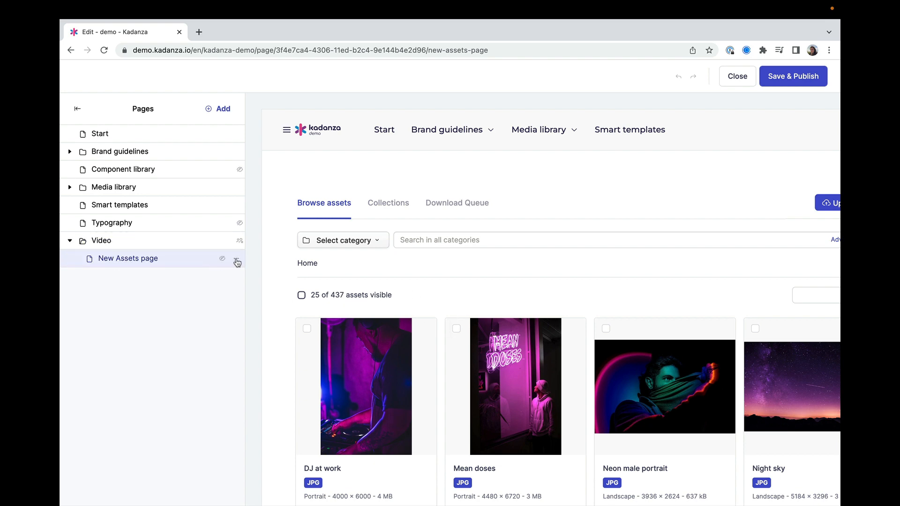
{"action": "left_click", "coordinate": [237, 261]}
{"action": "left_click", "coordinate": [220, 280]}
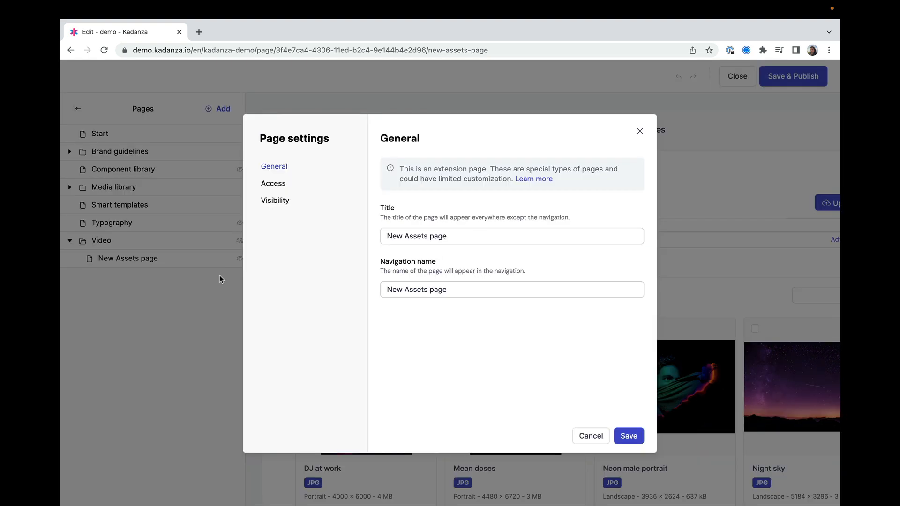
{"action": "left_click_drag", "start_coordinate": [470, 236], "coordinate": [376, 237]}
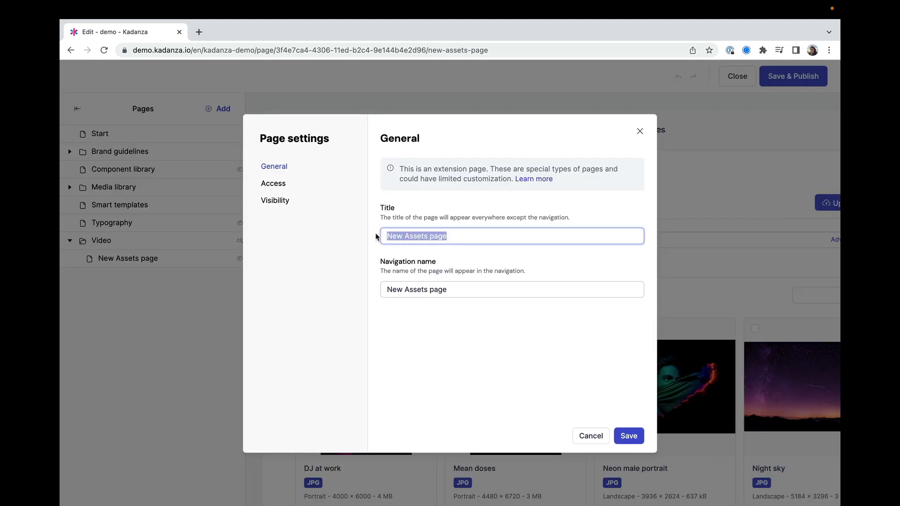
{"action": "type", "text": "Video"}
{"action": "left_click_drag", "start_coordinate": [473, 290], "coordinate": [372, 295]}
{"action": "type", "text": "Video A"}
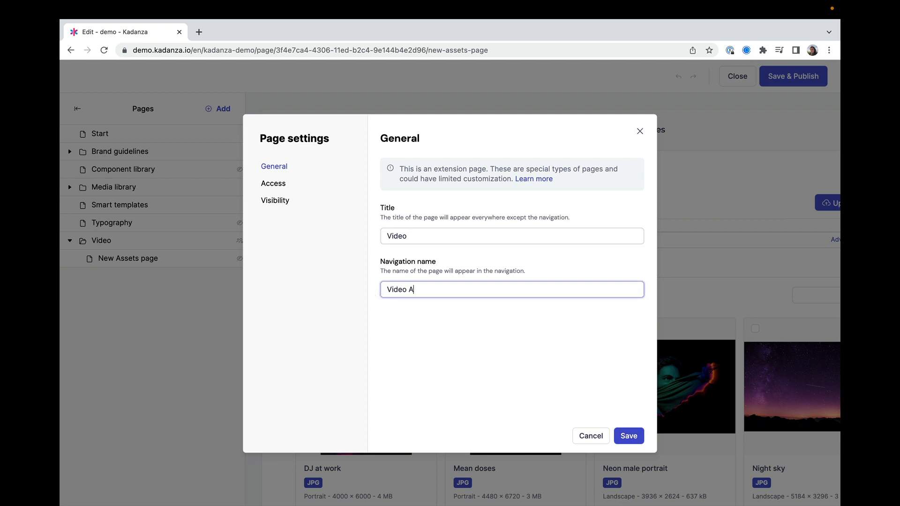
{"action": "type", "text": "ssets"}
{"action": "left_click", "coordinate": [632, 432]}
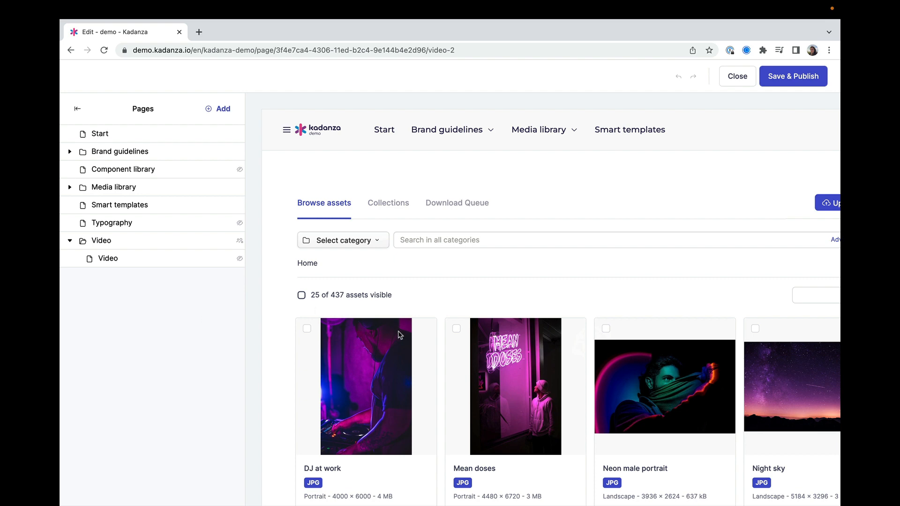
View the entry point setting in the assets page configuration and close it without changes
{"action": "left_click", "coordinate": [76, 111]}
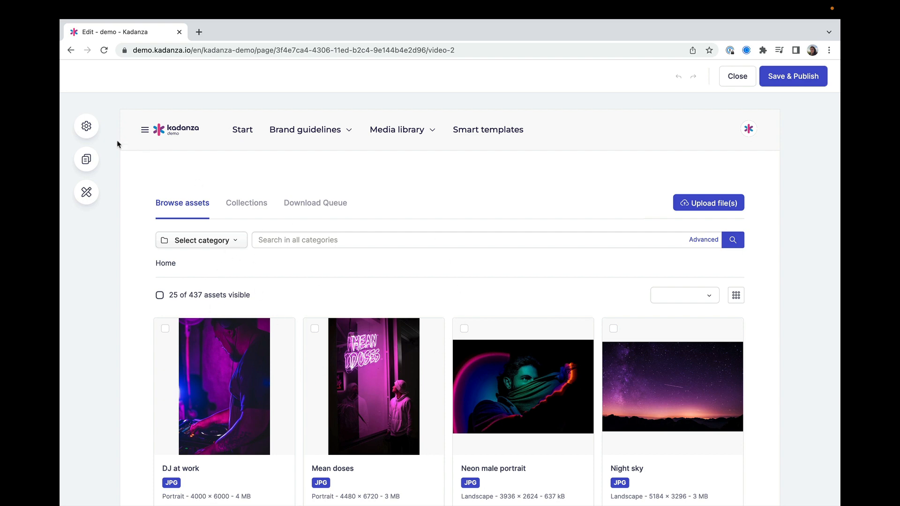
{"action": "left_click", "coordinate": [89, 127]}
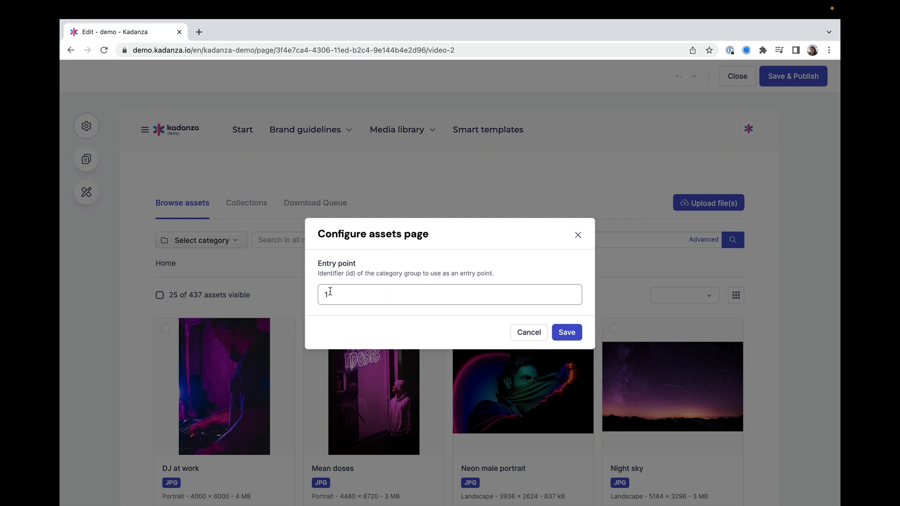
{"action": "left_click", "coordinate": [579, 237]}
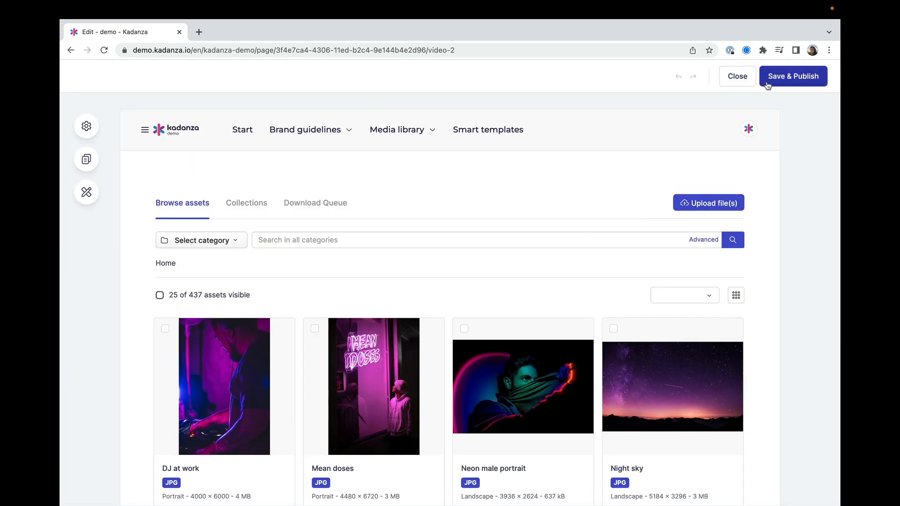
Leave the page editor and look up the IDs of the Assets extension's entry points in the admin console
{"action": "left_click", "coordinate": [748, 80]}
{"action": "left_click", "coordinate": [809, 80]}
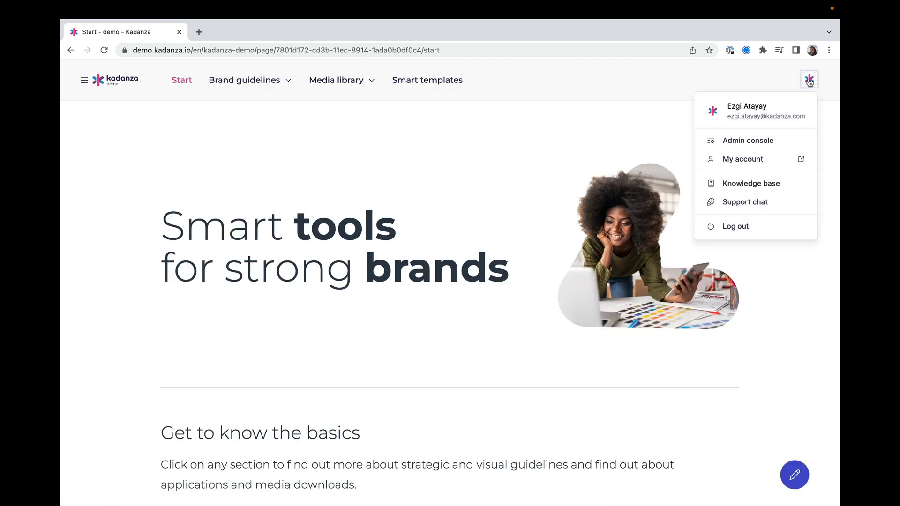
{"action": "left_click", "coordinate": [774, 136]}
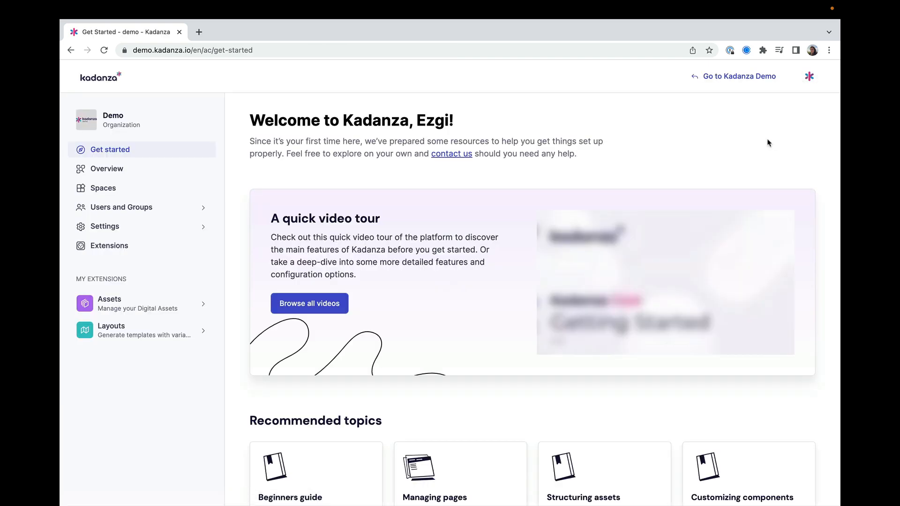
{"action": "left_click", "coordinate": [142, 307]}
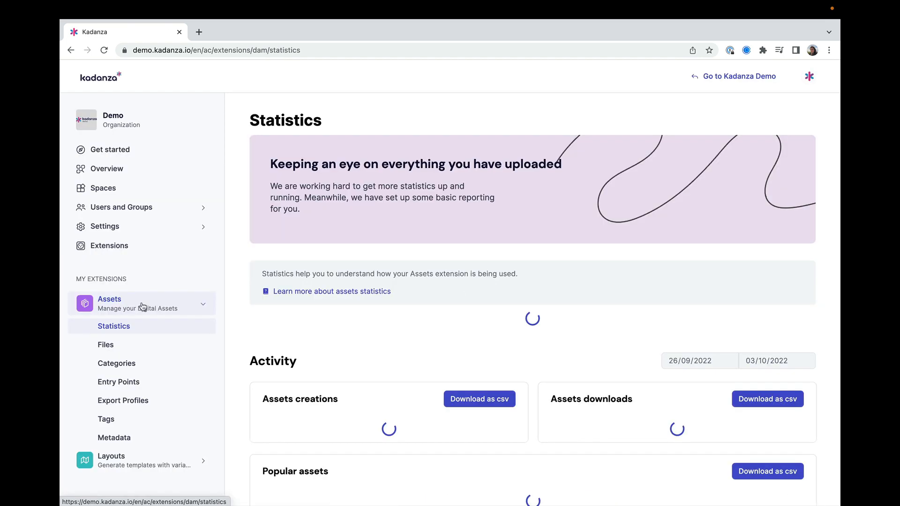
{"action": "left_click", "coordinate": [108, 385]}
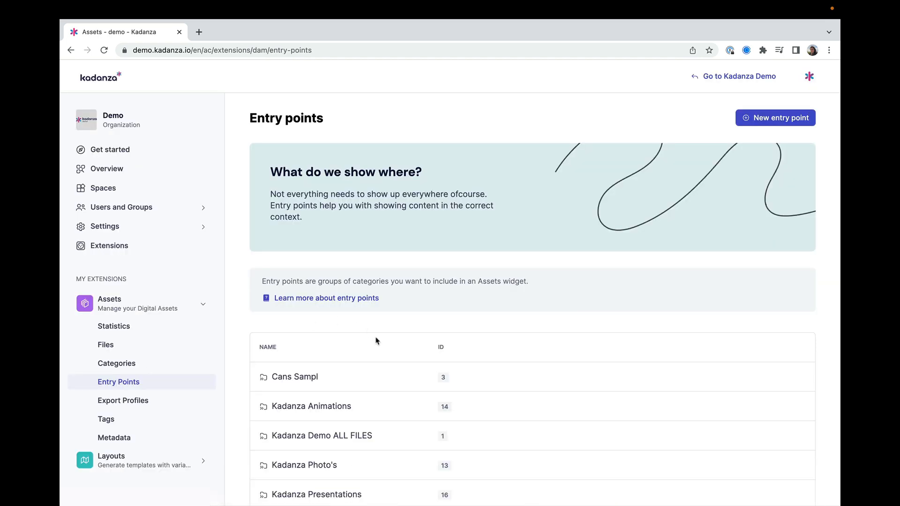
{"action": "scroll", "coordinate": [375, 342], "scroll_direction": "down", "scroll_amount": 3}
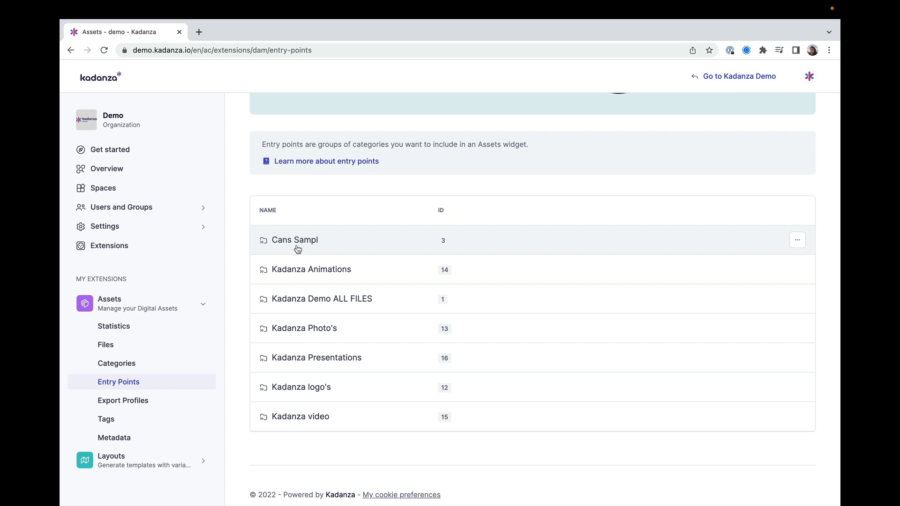
Return from the admin console to the Kadanza Demo site and open the Media library's Video page in the page editor
{"action": "scroll", "coordinate": [443, 247], "scroll_direction": "up", "scroll_amount": 3}
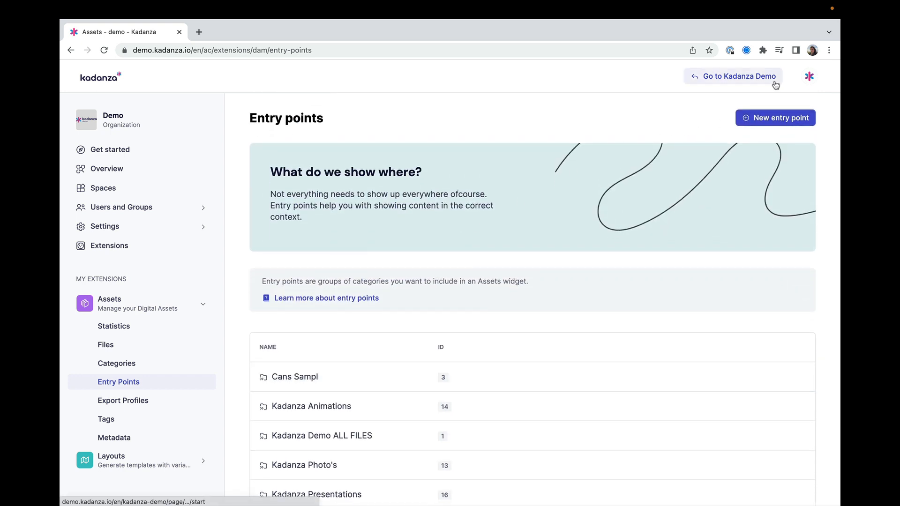
{"action": "left_click", "coordinate": [759, 76]}
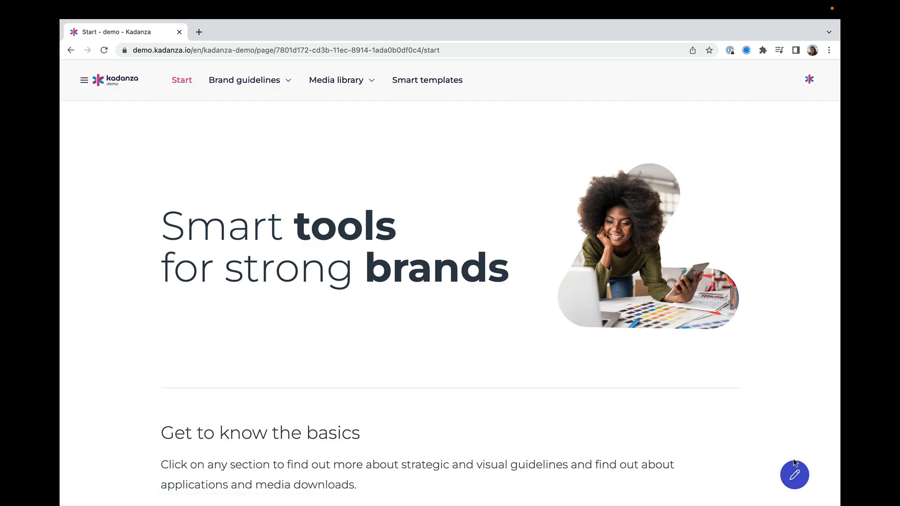
{"action": "left_click", "coordinate": [795, 474]}
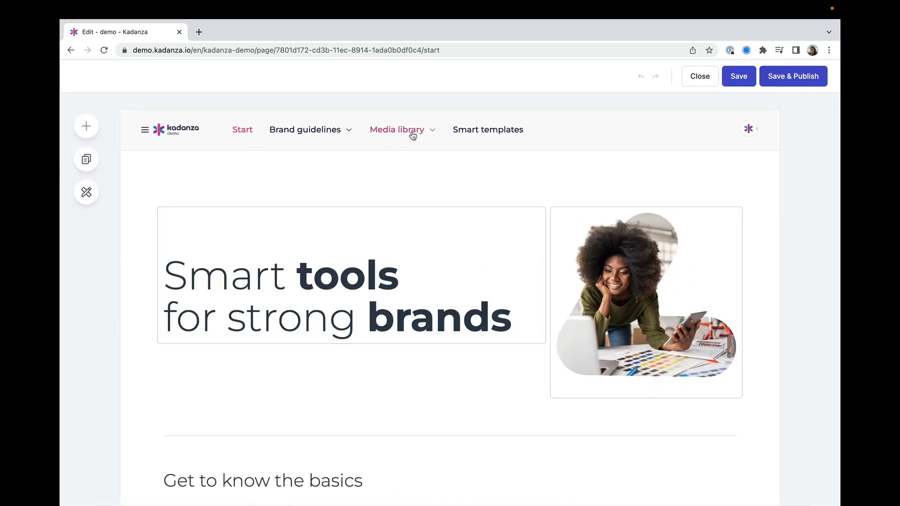
{"action": "left_click", "coordinate": [698, 78]}
{"action": "mouse_move", "coordinate": [369, 79]}
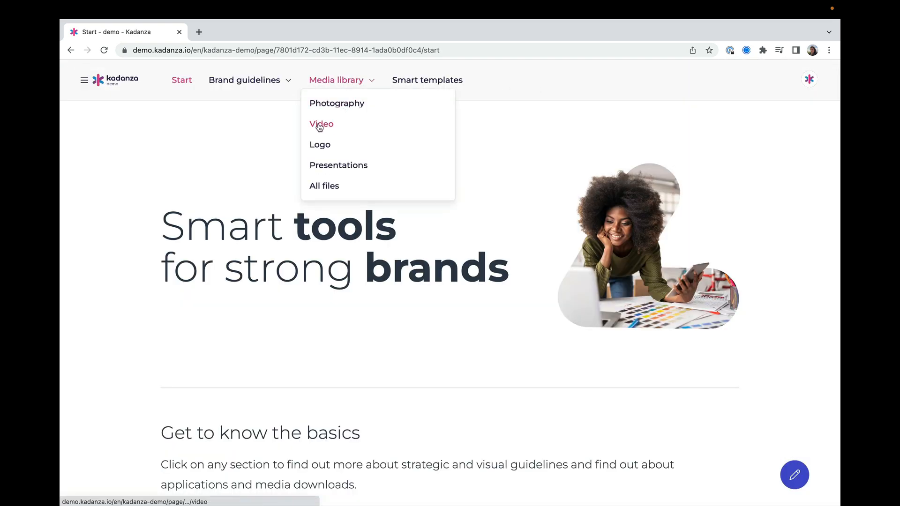
{"action": "left_click", "coordinate": [327, 125]}
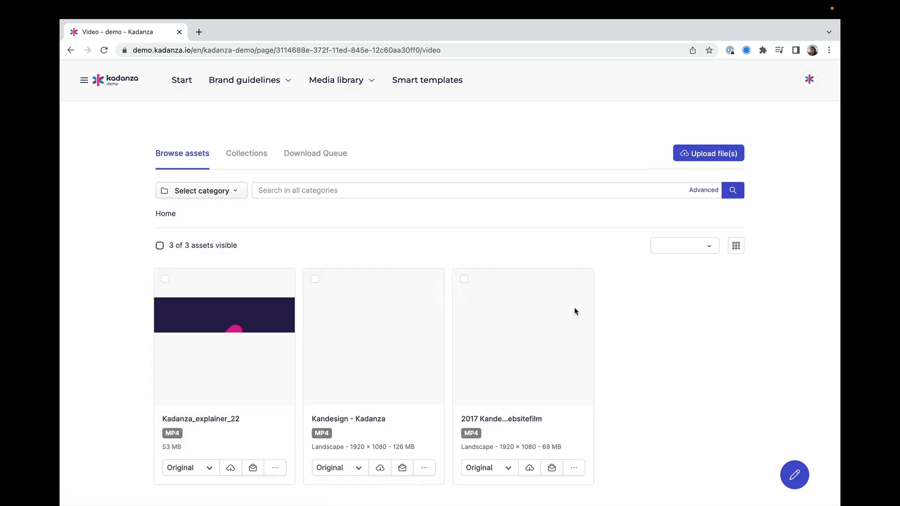
{"action": "left_click", "coordinate": [796, 476]}
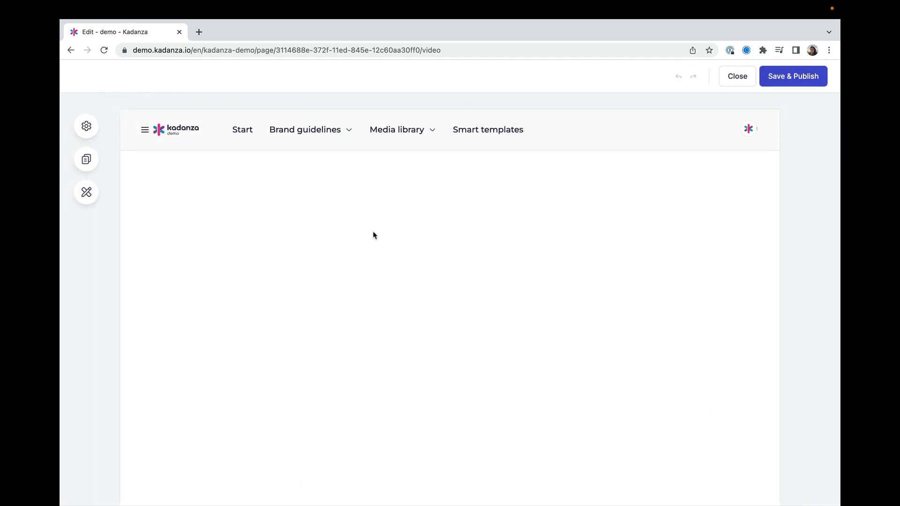
Set the Video assets page's entry point to 3 and save the configuration
{"action": "left_click", "coordinate": [90, 126]}
{"action": "left_click", "coordinate": [364, 297]}
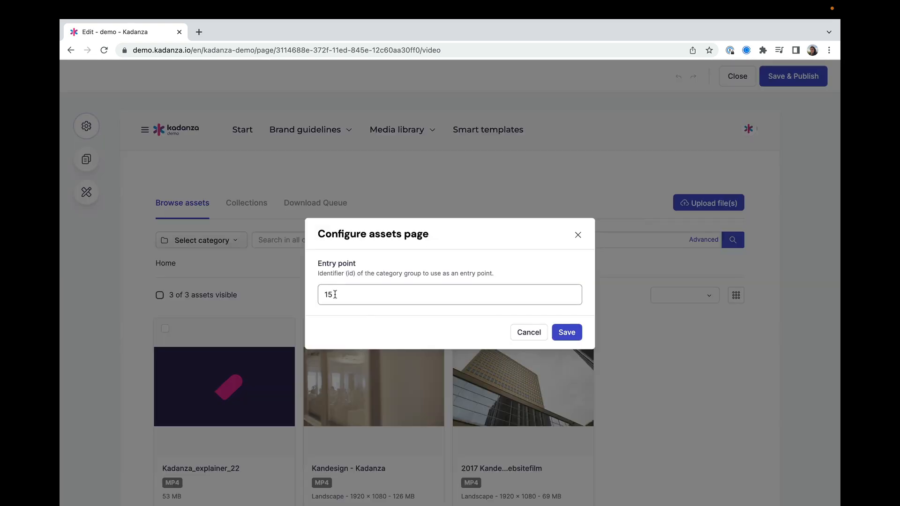
{"action": "left_click_drag", "start_coordinate": [364, 297], "coordinate": [315, 298]}
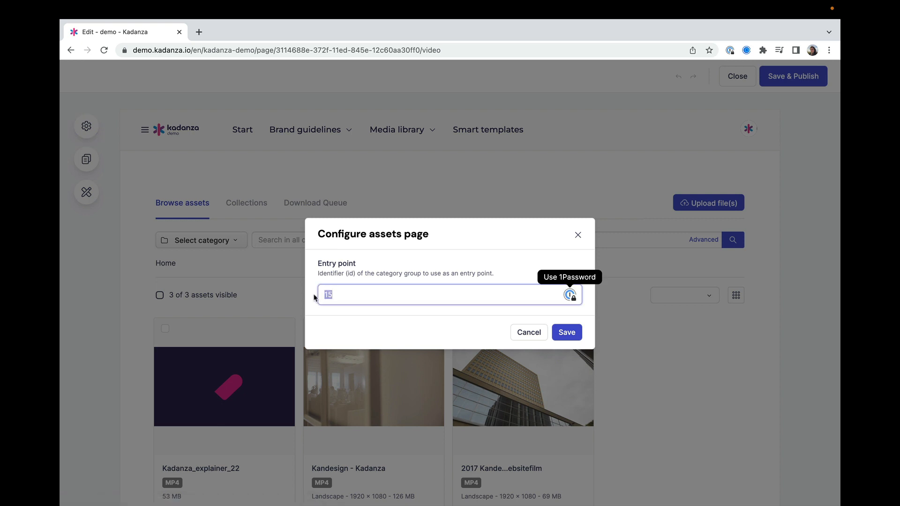
{"action": "type", "text": "3"}
{"action": "left_click", "coordinate": [561, 333]}
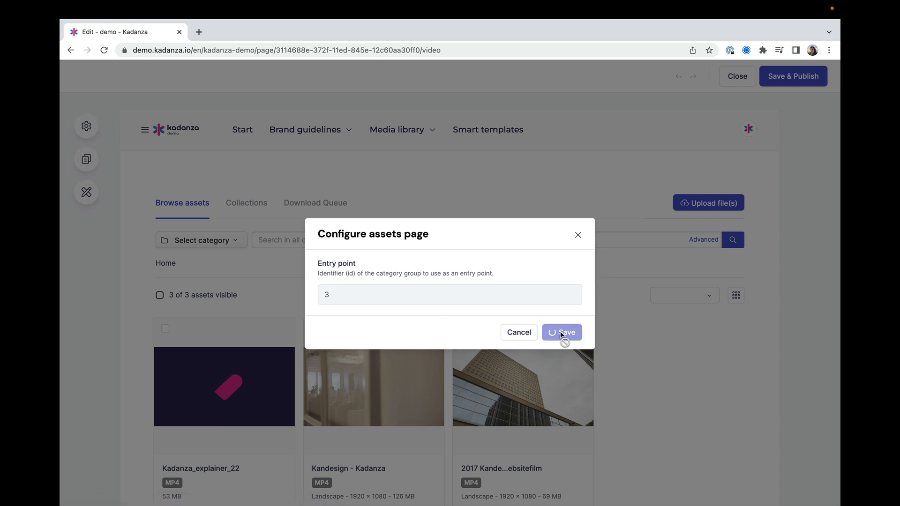